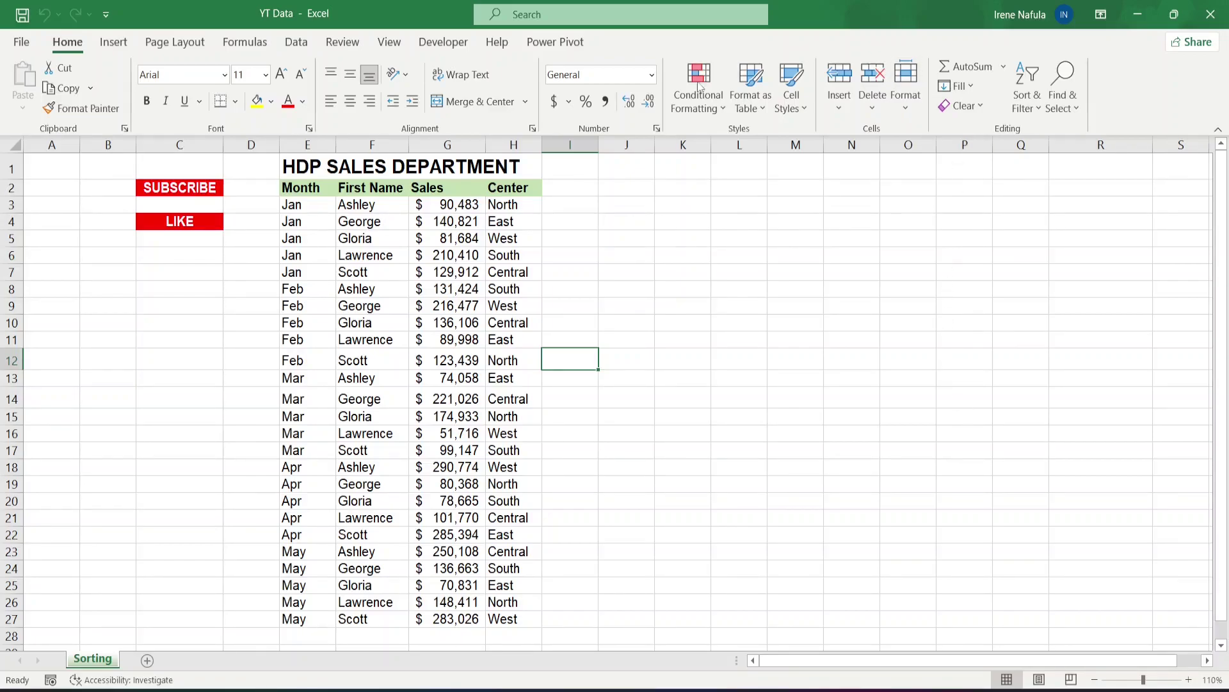
Sort the table by Sales largest to smallest, from 290,774 down to 51,716.
{"action": "left_click", "coordinate": [469, 359]}
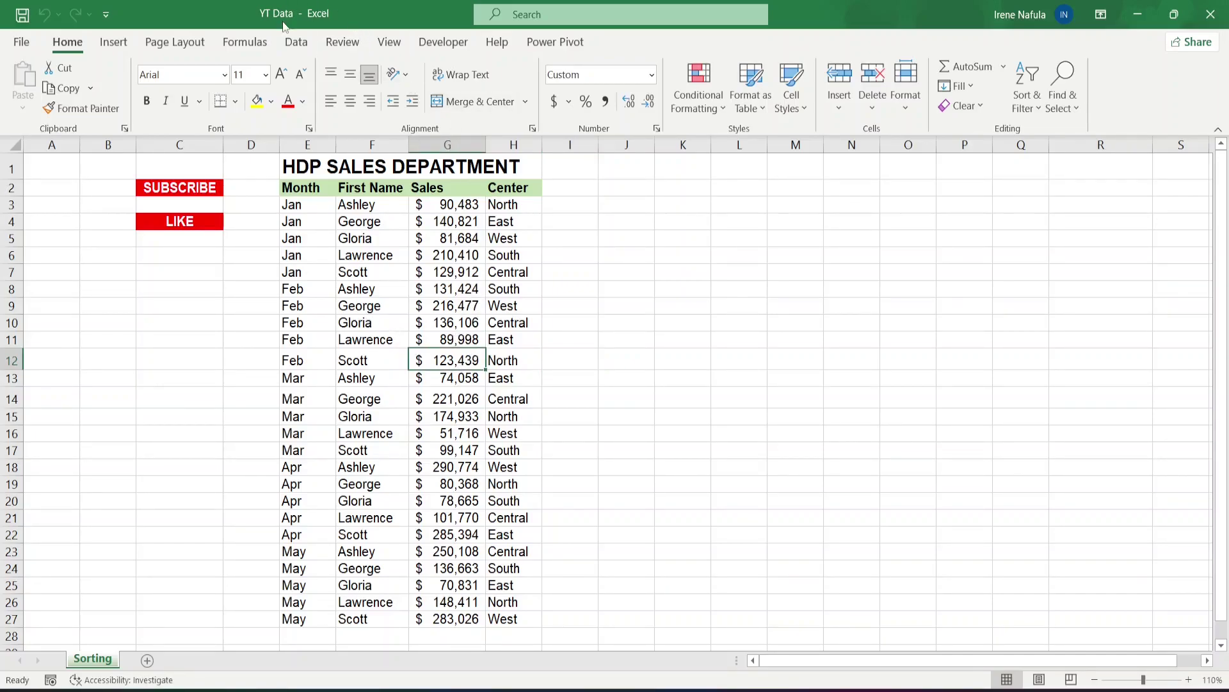
{"action": "left_click", "coordinate": [296, 41]}
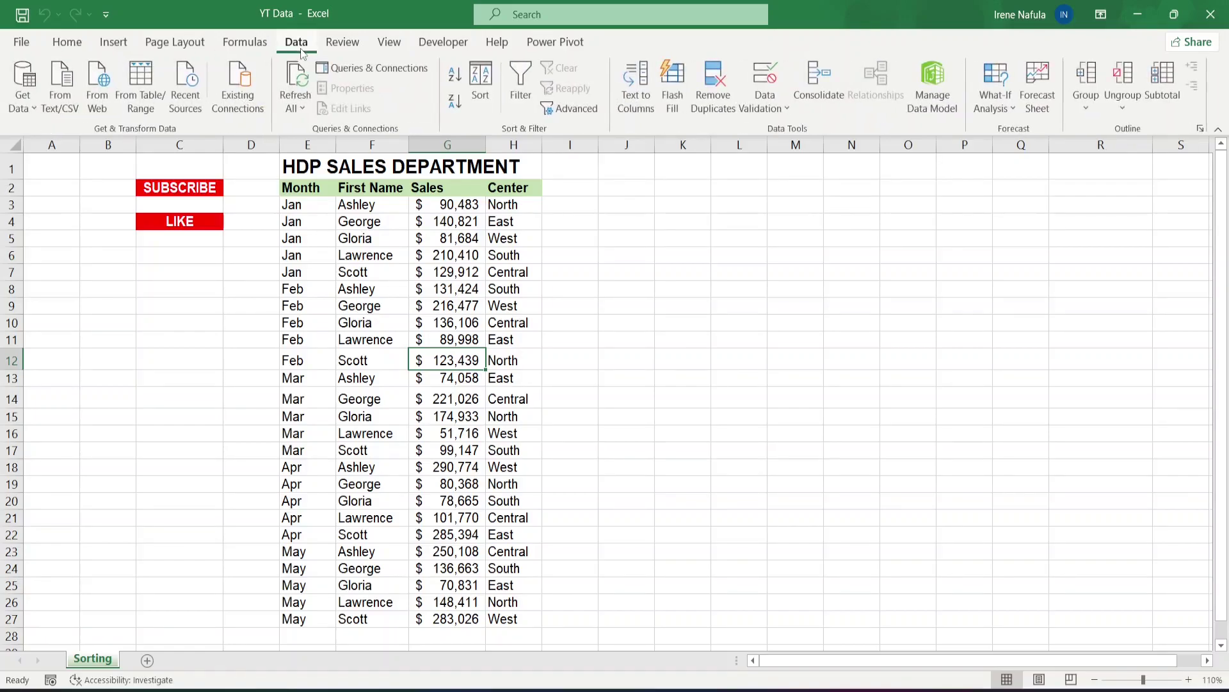
{"action": "left_click", "coordinate": [456, 105]}
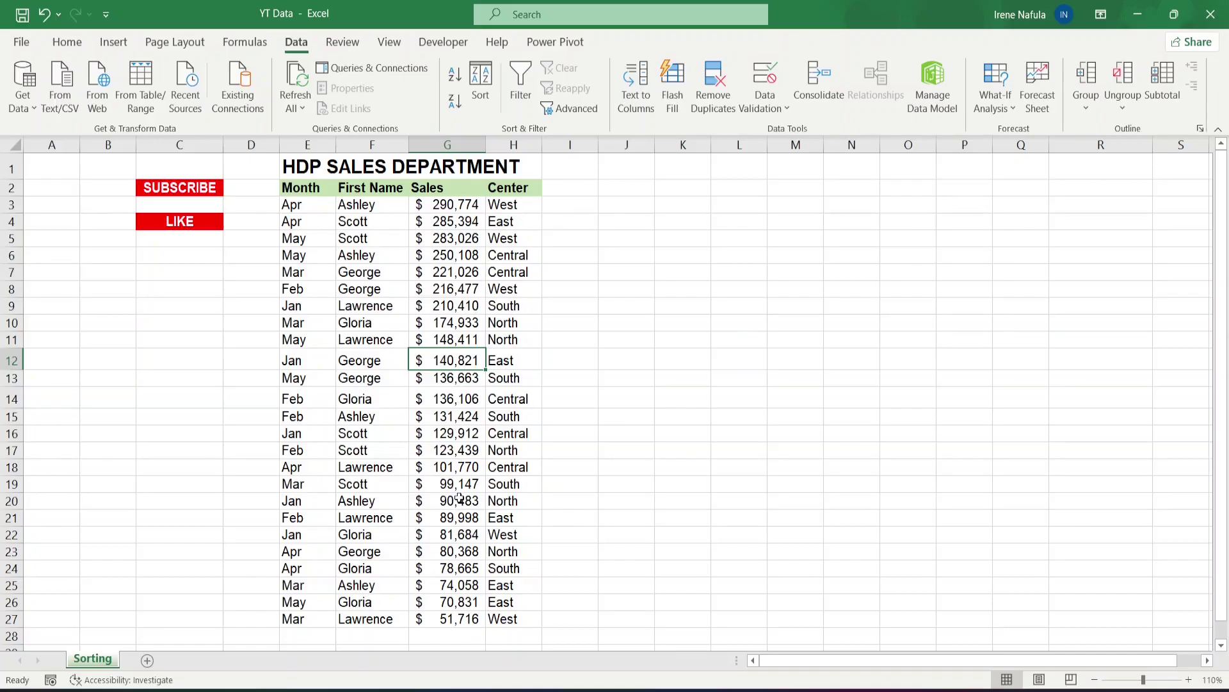
{"action": "scroll", "coordinate": [459, 509], "scroll_direction": "down", "scroll_amount": 1}
{"action": "scroll", "coordinate": [459, 509], "scroll_direction": "up", "scroll_amount": 1}
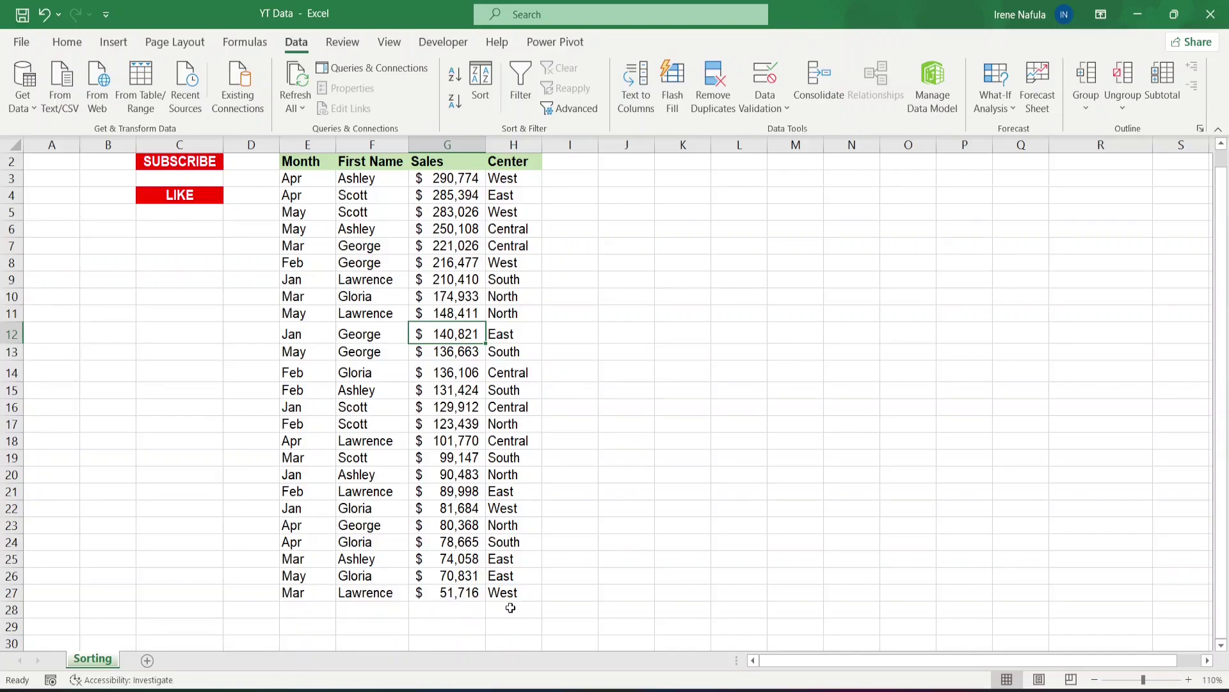
{"action": "scroll", "coordinate": [549, 504], "scroll_direction": "up", "scroll_amount": 1}
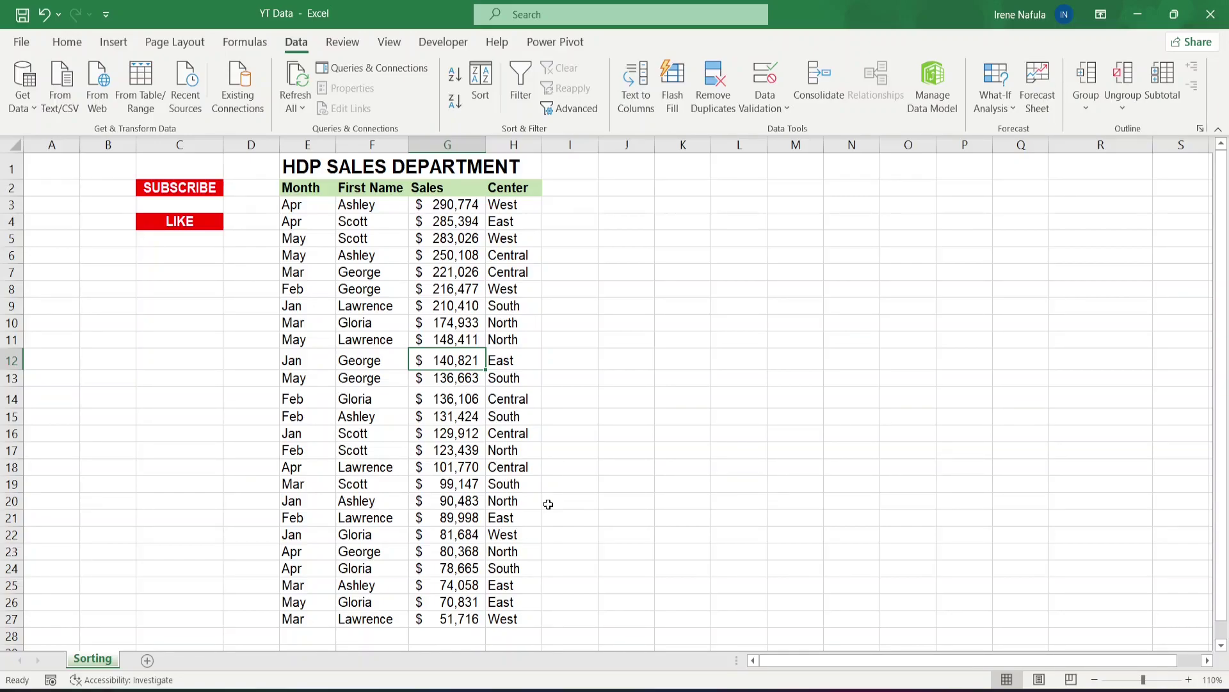
In the Sort dialog, set the first sort level to First Name, A to Z.
{"action": "left_click", "coordinate": [369, 277]}
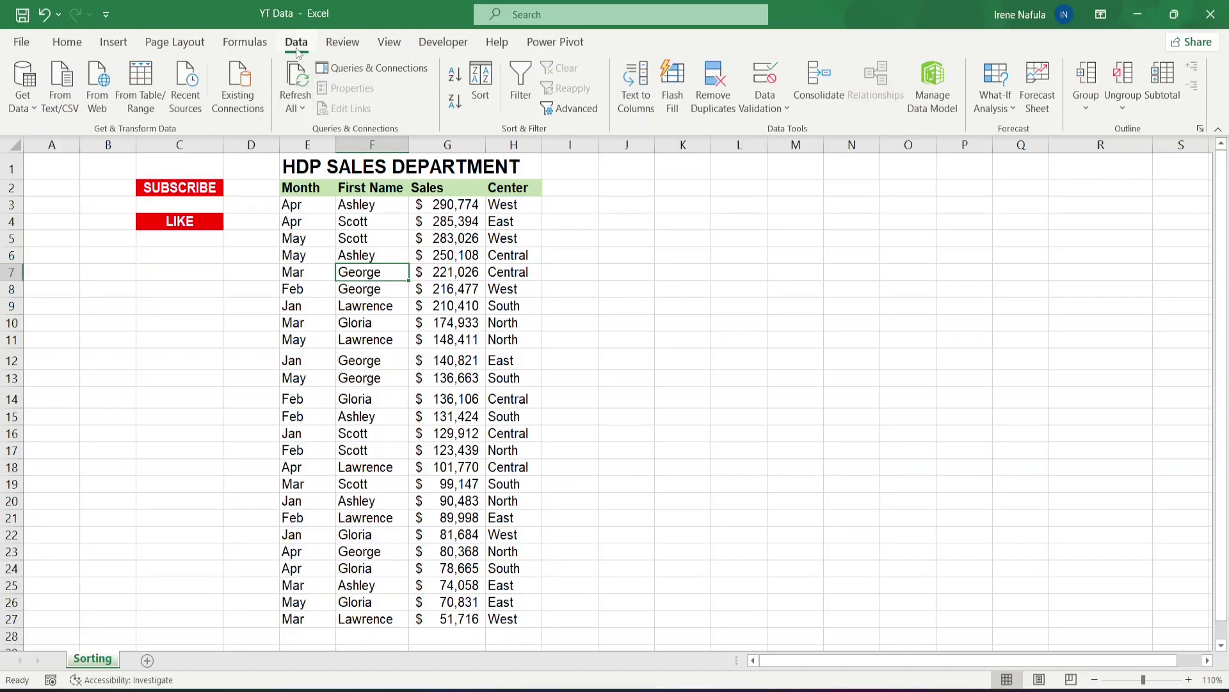
{"action": "left_click", "coordinate": [480, 94]}
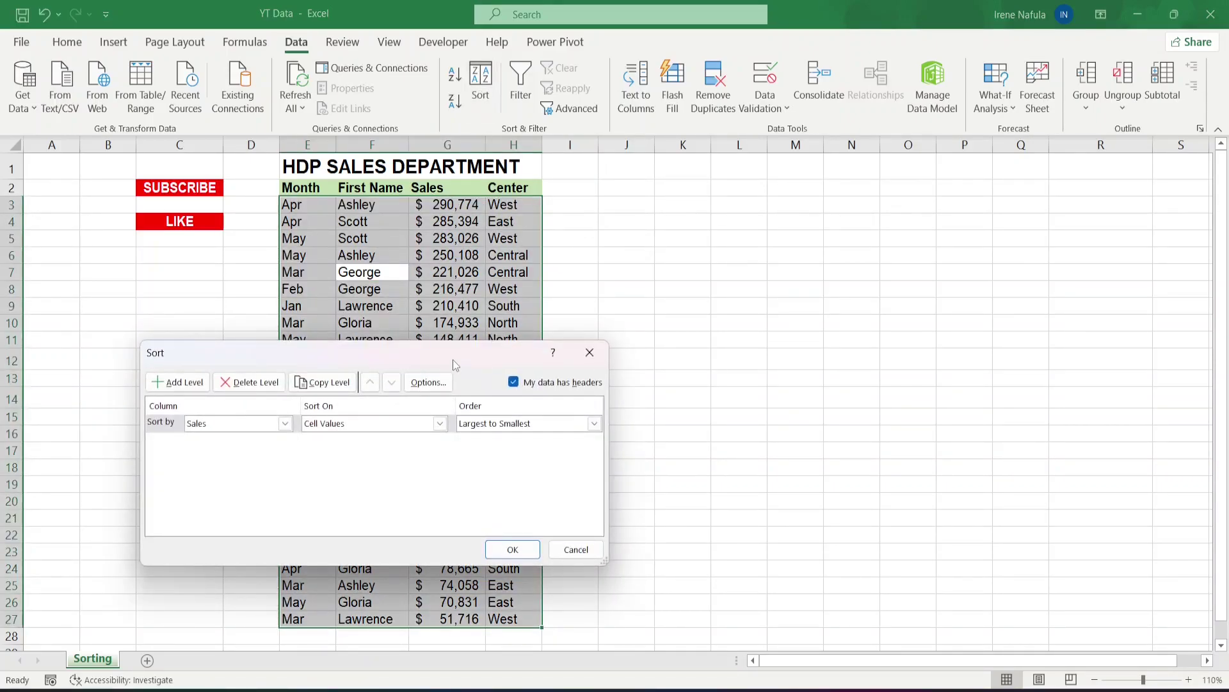
{"action": "left_click_drag", "start_coordinate": [452, 359], "coordinate": [556, 284]}
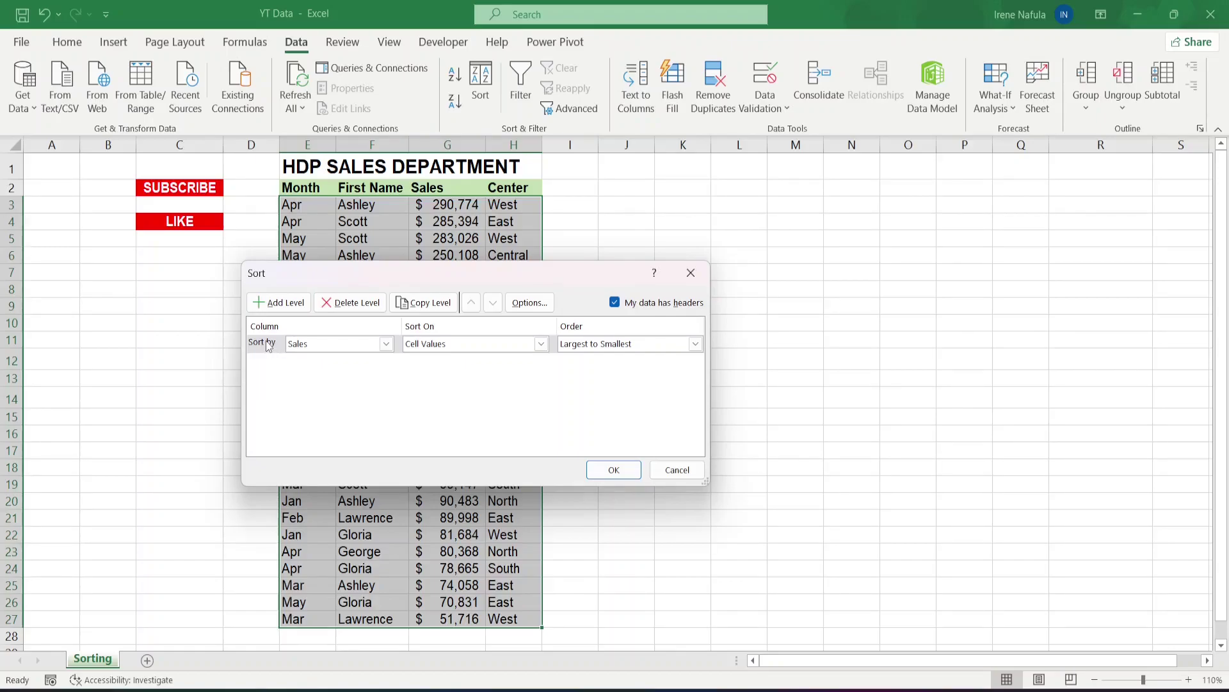
{"action": "left_click", "coordinate": [385, 344]}
{"action": "left_click", "coordinate": [371, 371]}
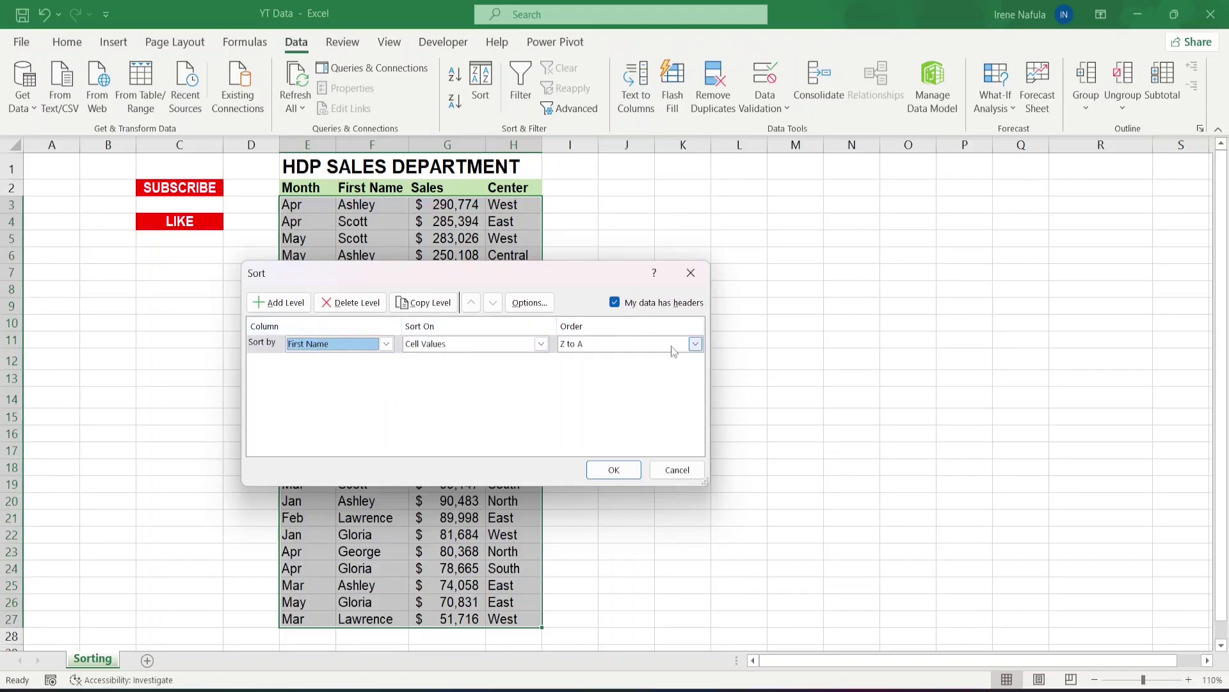
{"action": "left_click", "coordinate": [695, 344]}
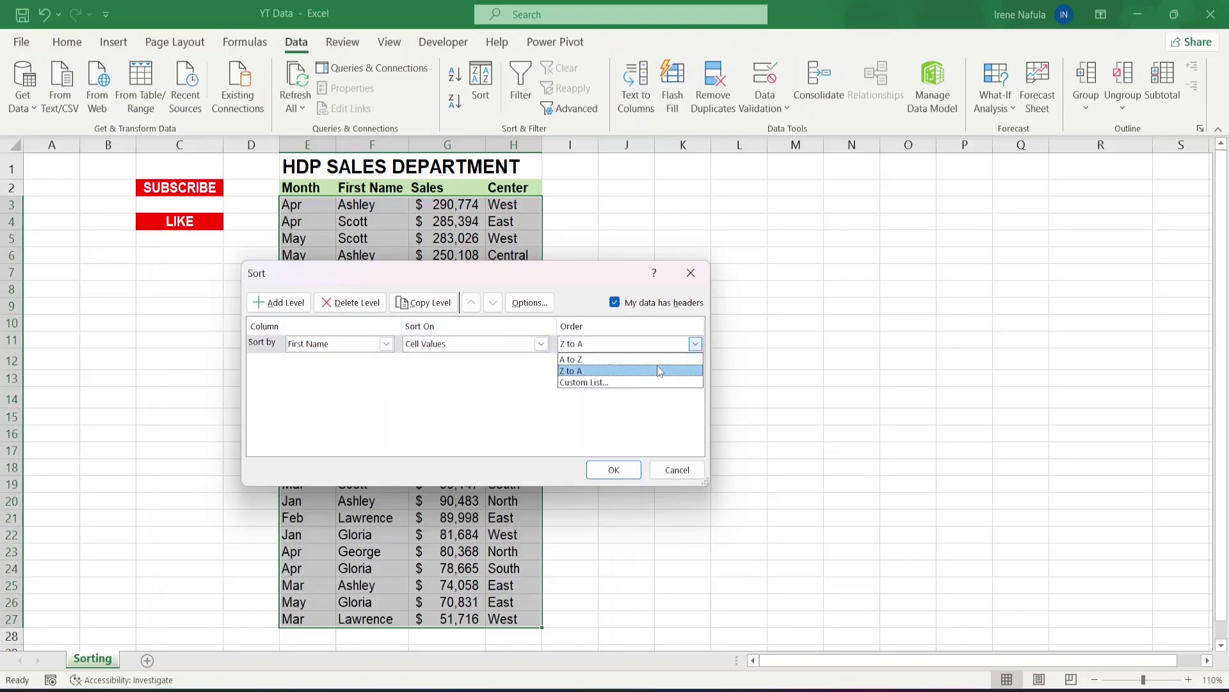
{"action": "key", "text": "Up"}
{"action": "key", "text": "Return"}
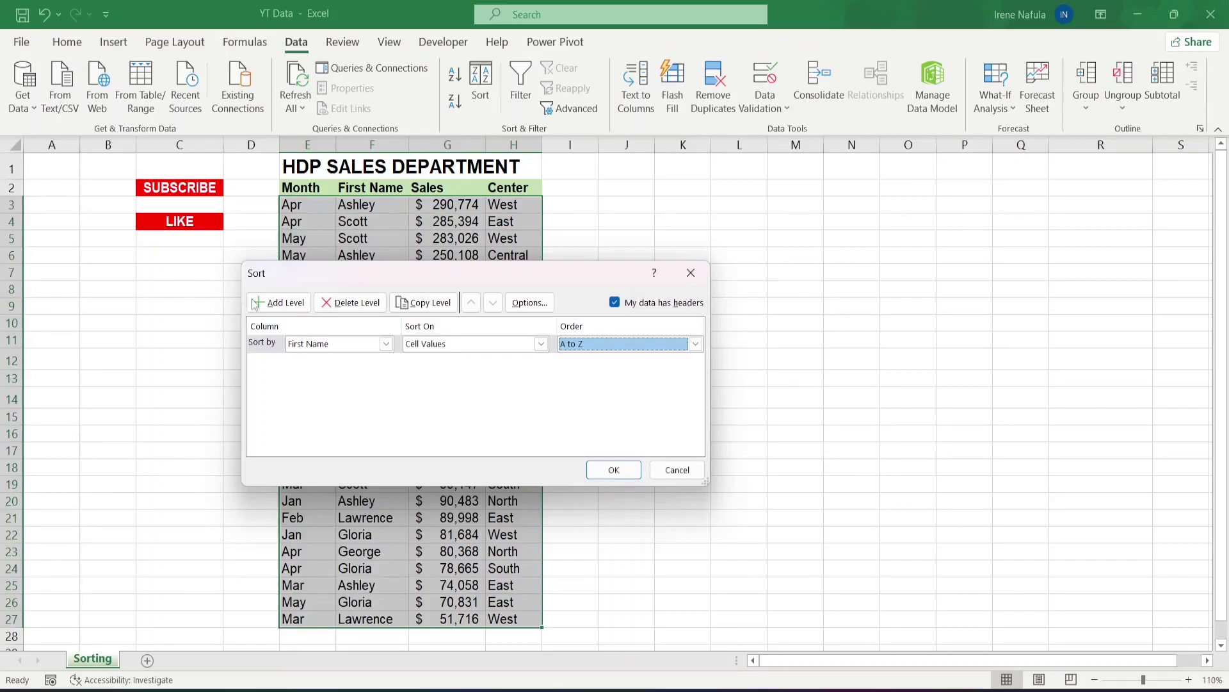
Add a second level sorting Sales largest to smallest and apply the sort.
{"action": "left_click", "coordinate": [278, 304]}
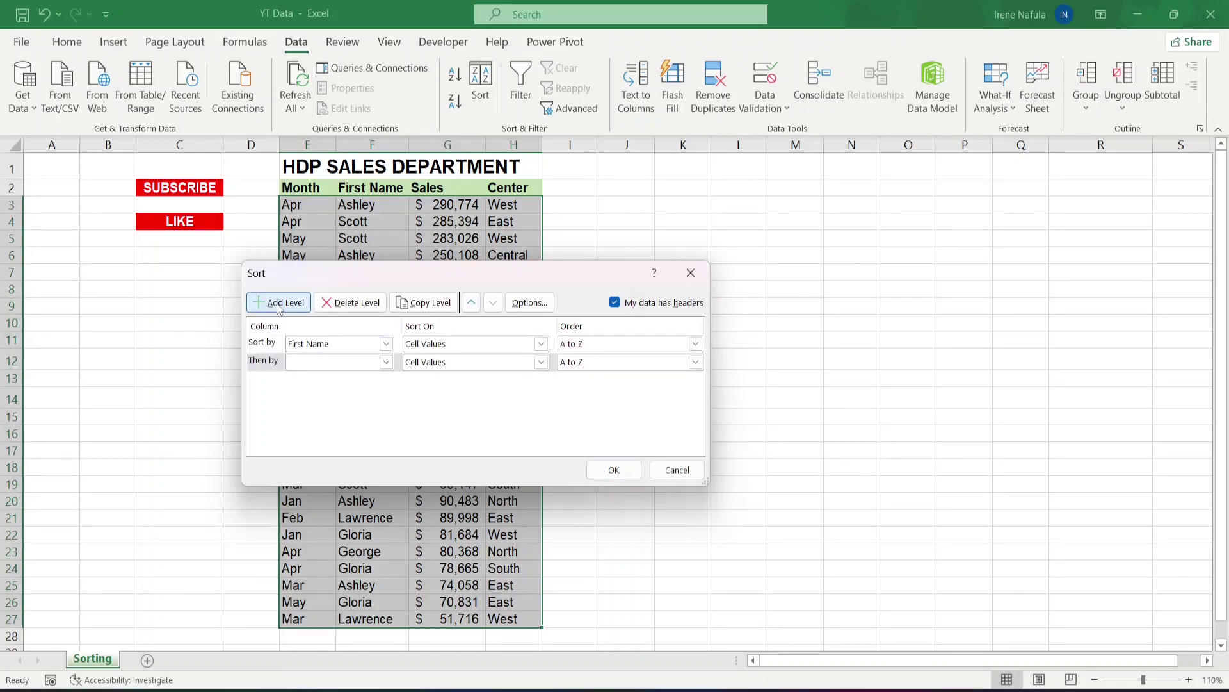
{"action": "left_click", "coordinate": [386, 362]}
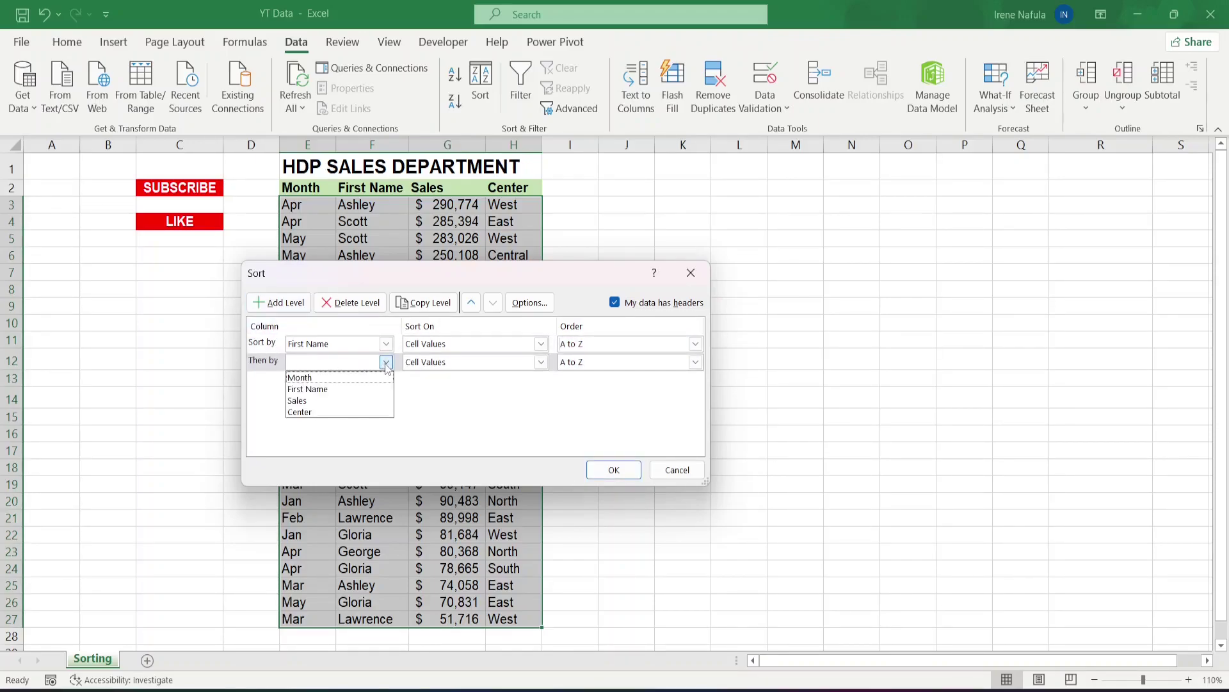
{"action": "left_click", "coordinate": [334, 401]}
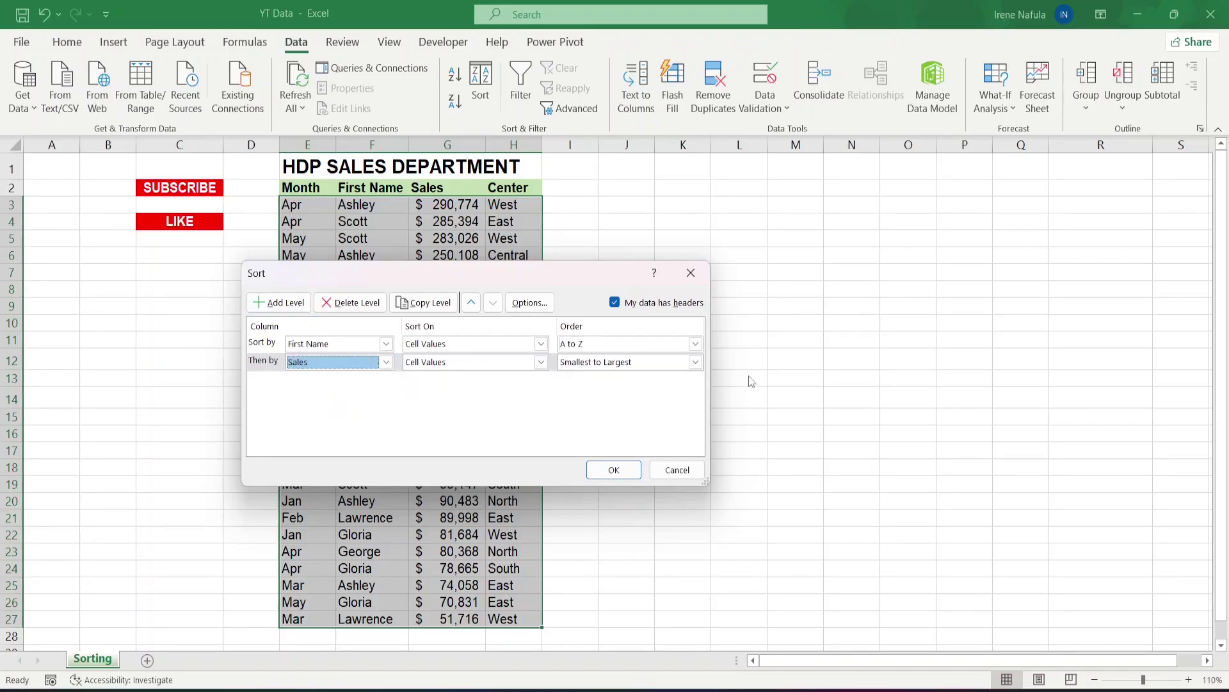
{"action": "left_click", "coordinate": [697, 363]}
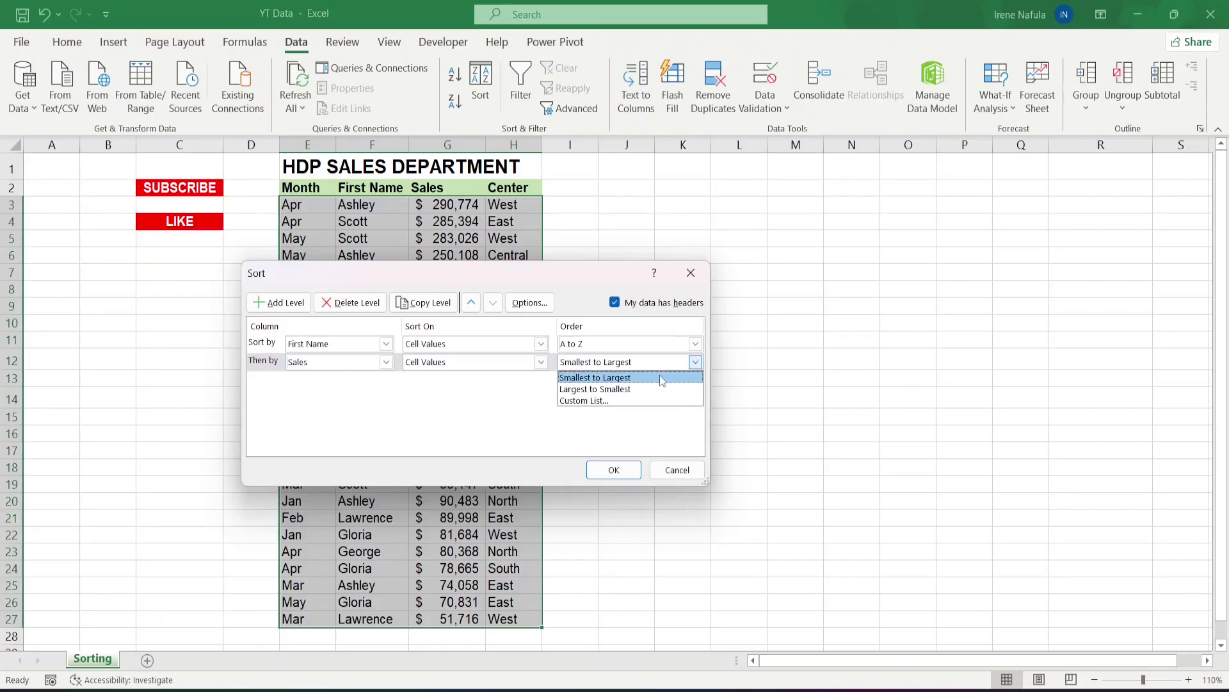
{"action": "left_click", "coordinate": [627, 389]}
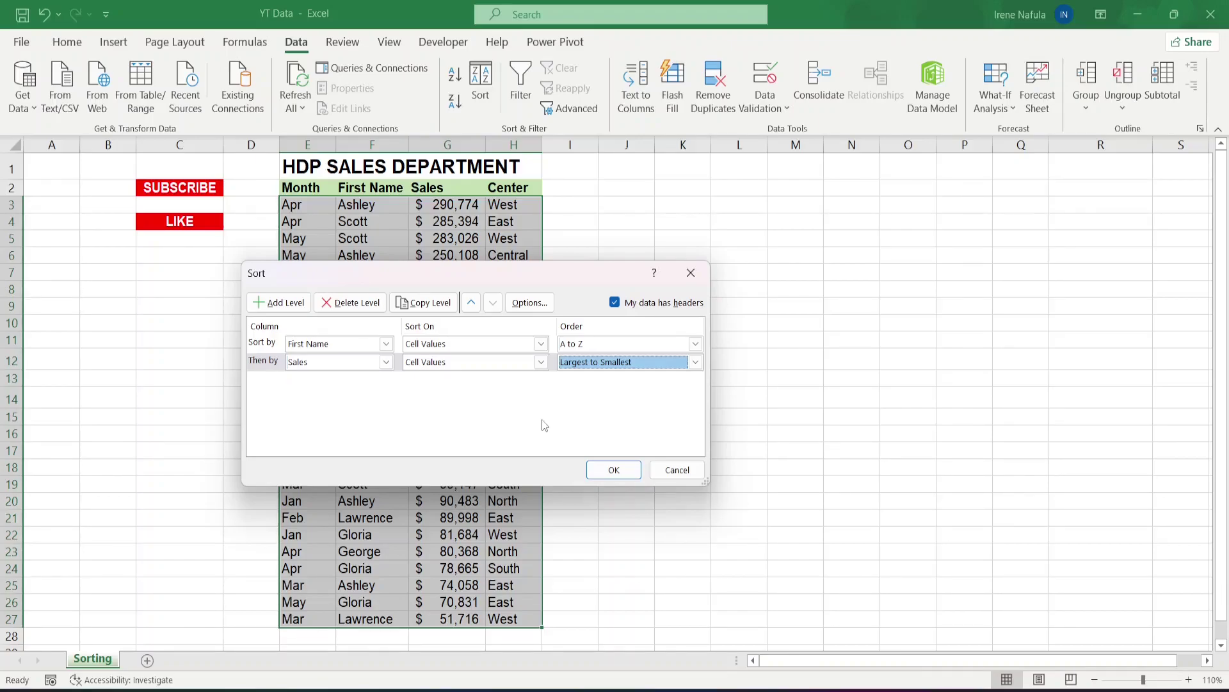
{"action": "left_click", "coordinate": [613, 470]}
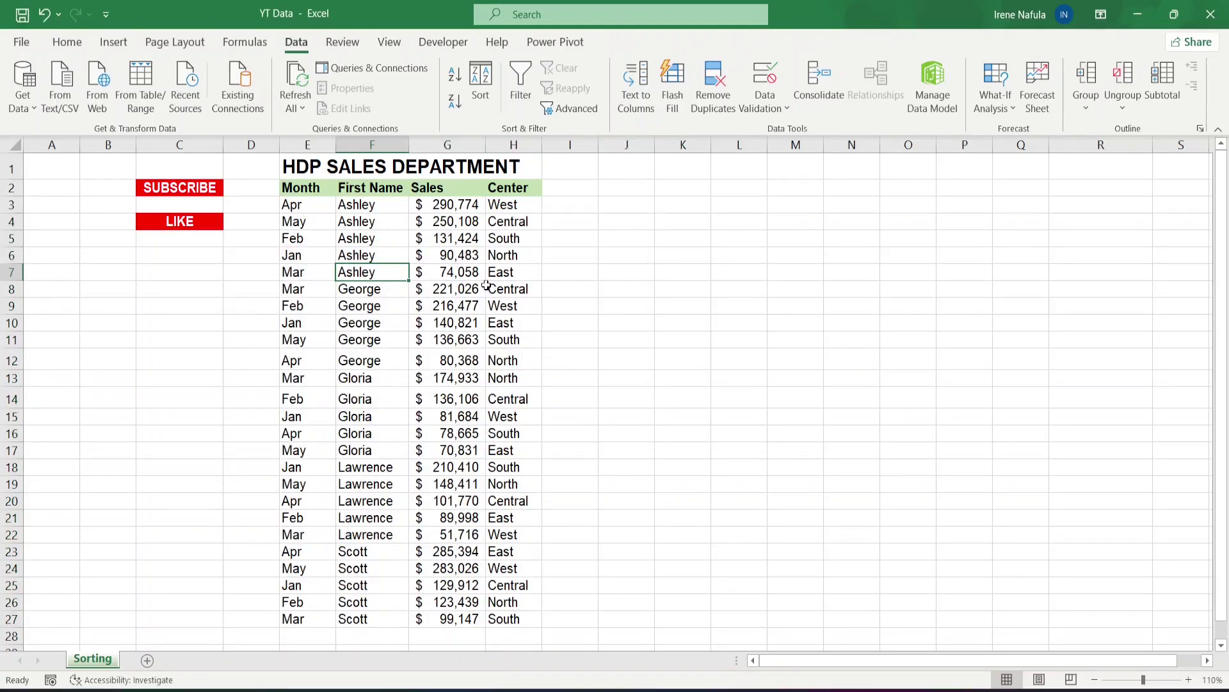
{"action": "left_click", "coordinate": [359, 206]}
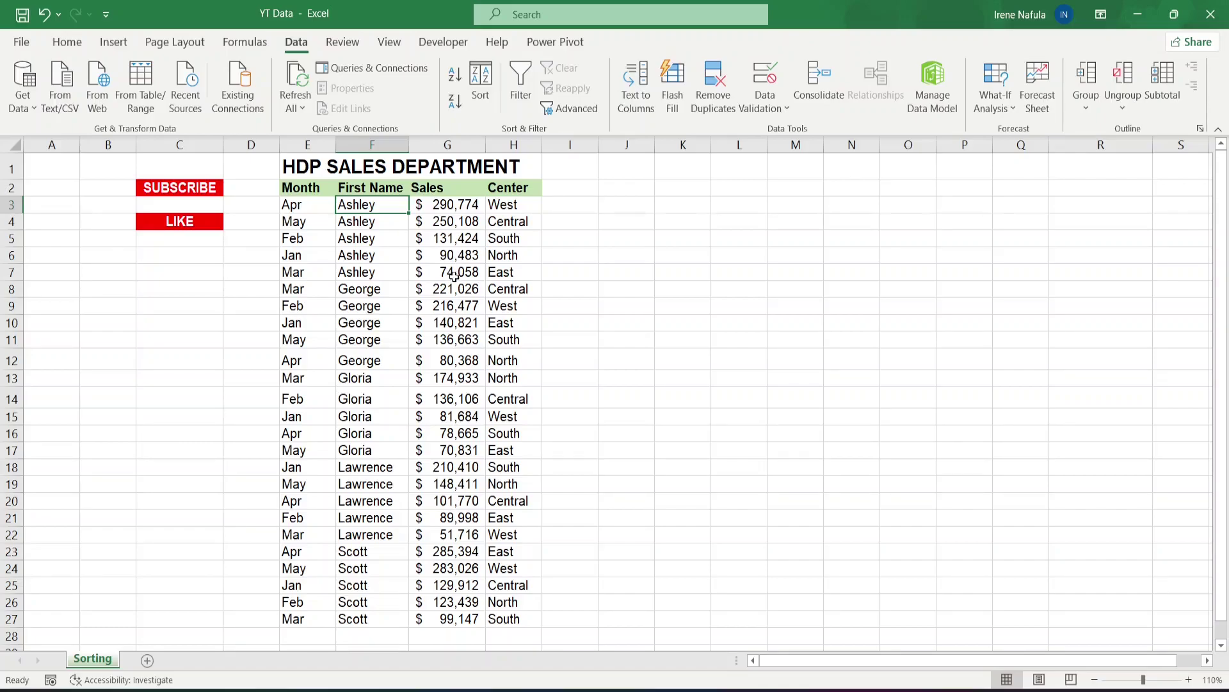
{"action": "left_click", "coordinate": [295, 207]}
{"action": "left_click_drag", "start_coordinate": [295, 206], "coordinate": [507, 269]}
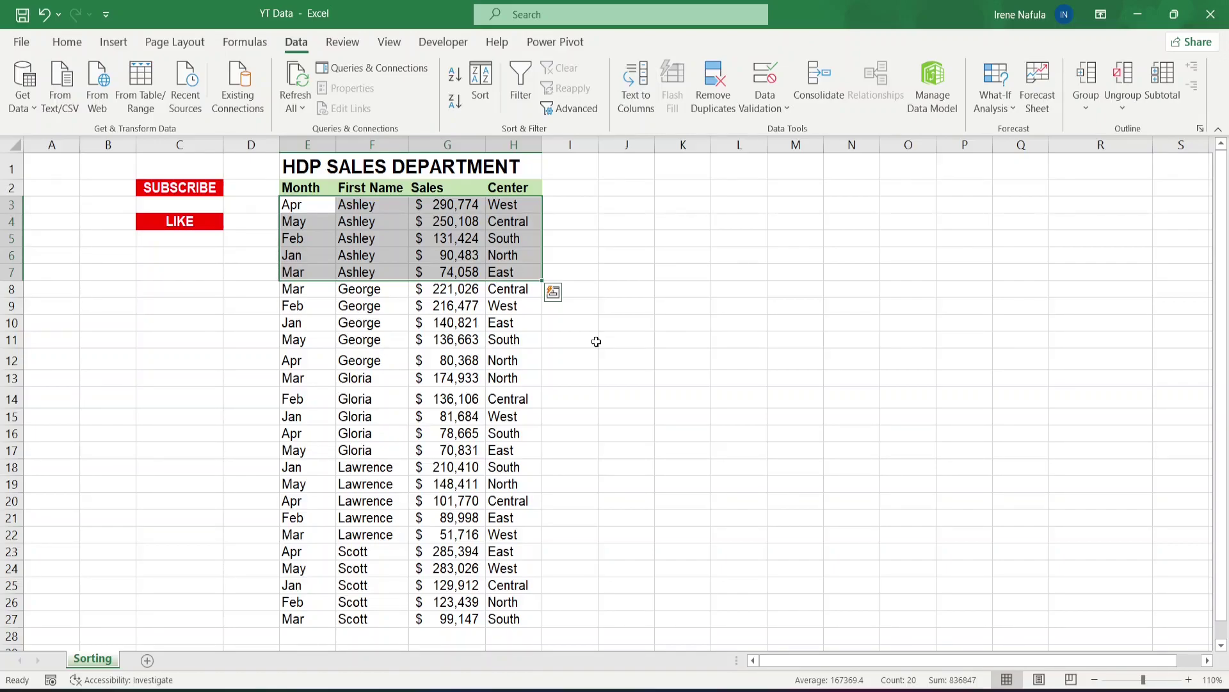
{"action": "left_click", "coordinate": [602, 357]}
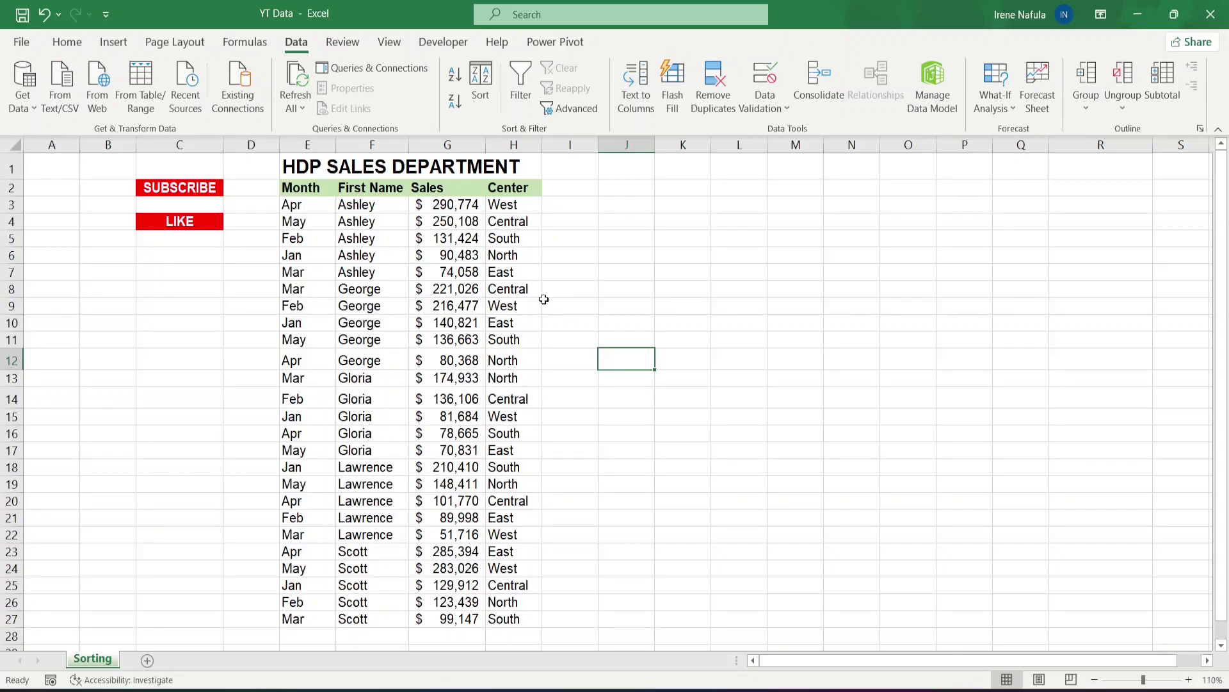
{"action": "left_click", "coordinate": [359, 300]}
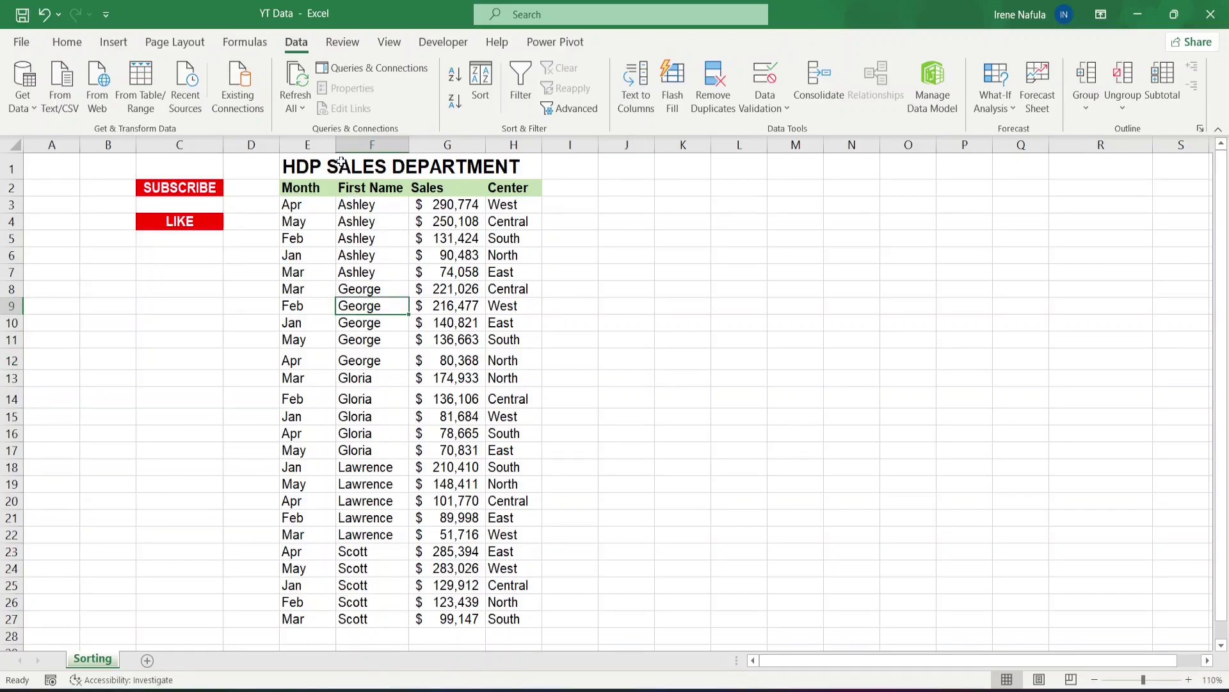
{"action": "left_click", "coordinate": [372, 392]}
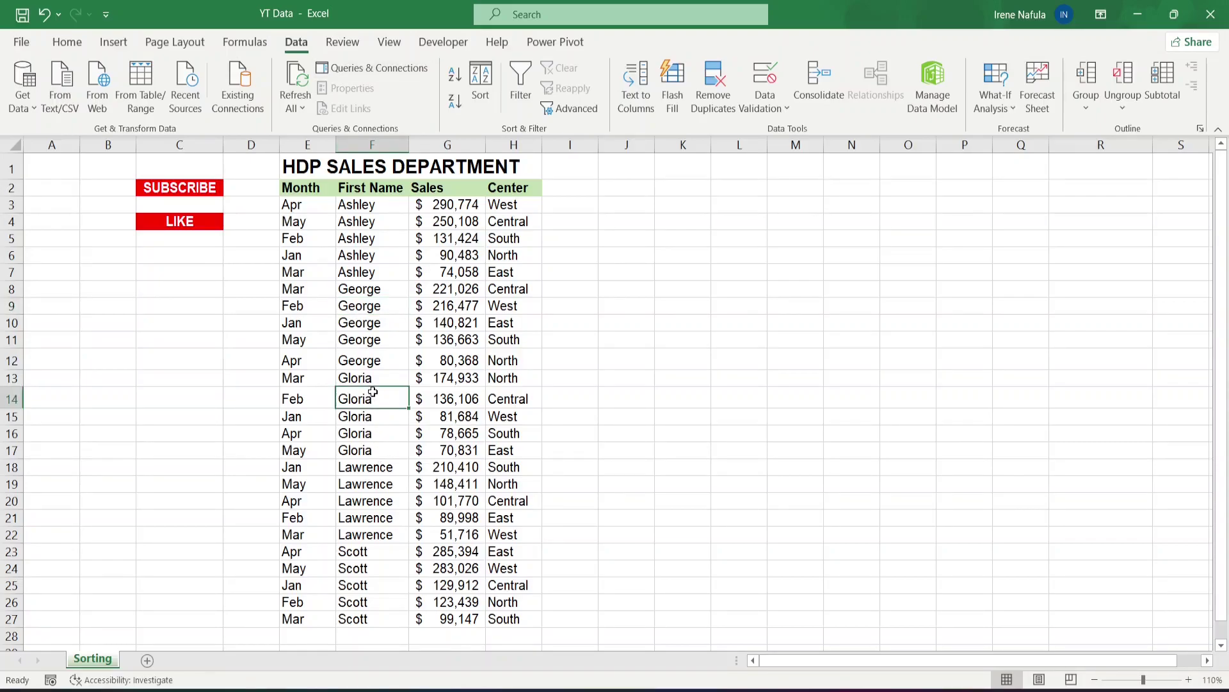
Configure Subtotal to Sum the Sales column at each change in First Name, with Center unchecked.
{"action": "left_click", "coordinate": [1164, 85]}
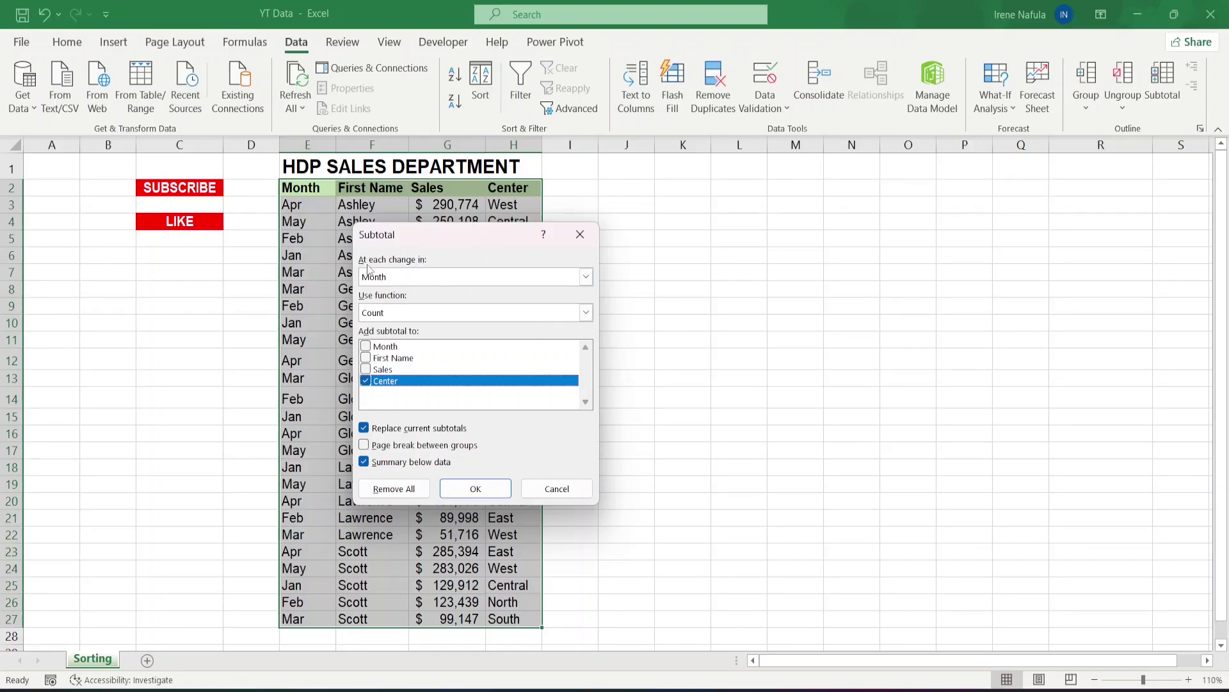
{"action": "left_click", "coordinate": [585, 277]}
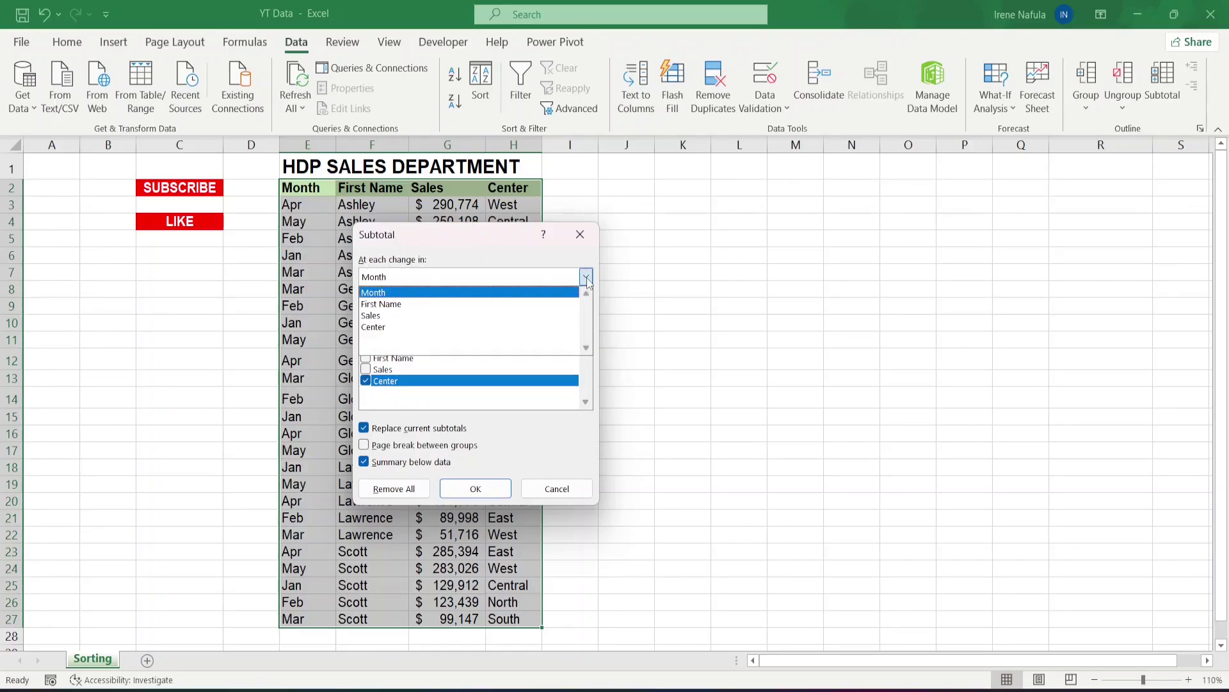
{"action": "left_click", "coordinate": [491, 304]}
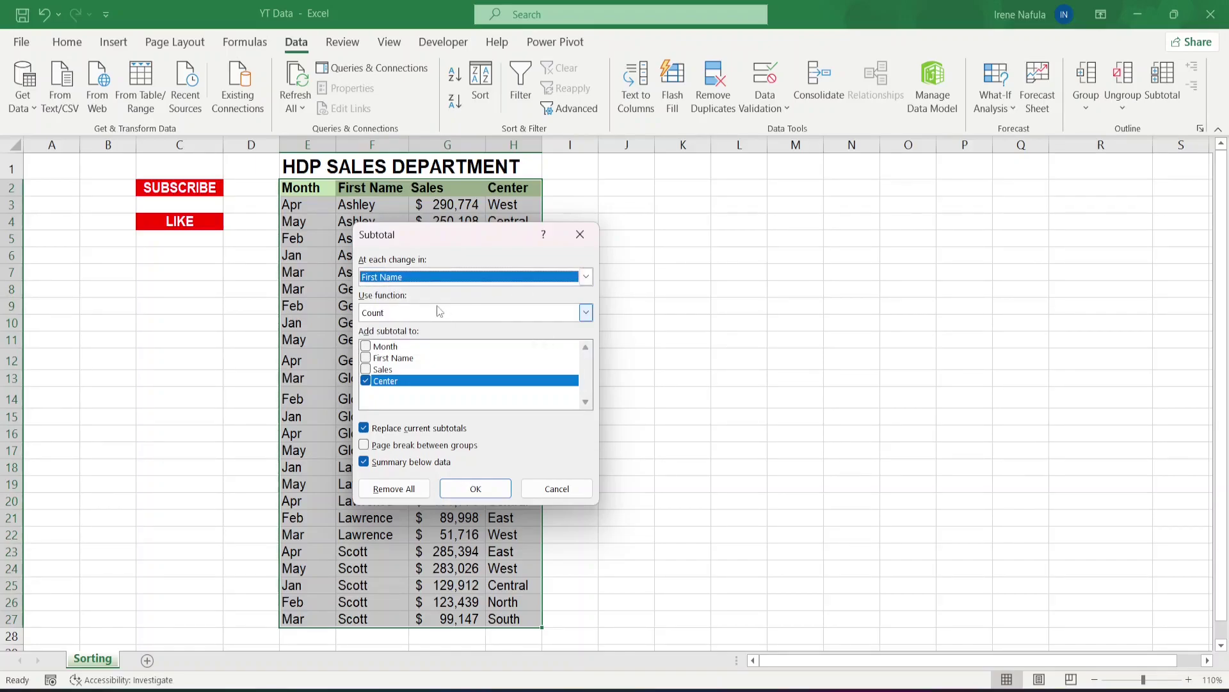
{"action": "left_click", "coordinate": [586, 313]}
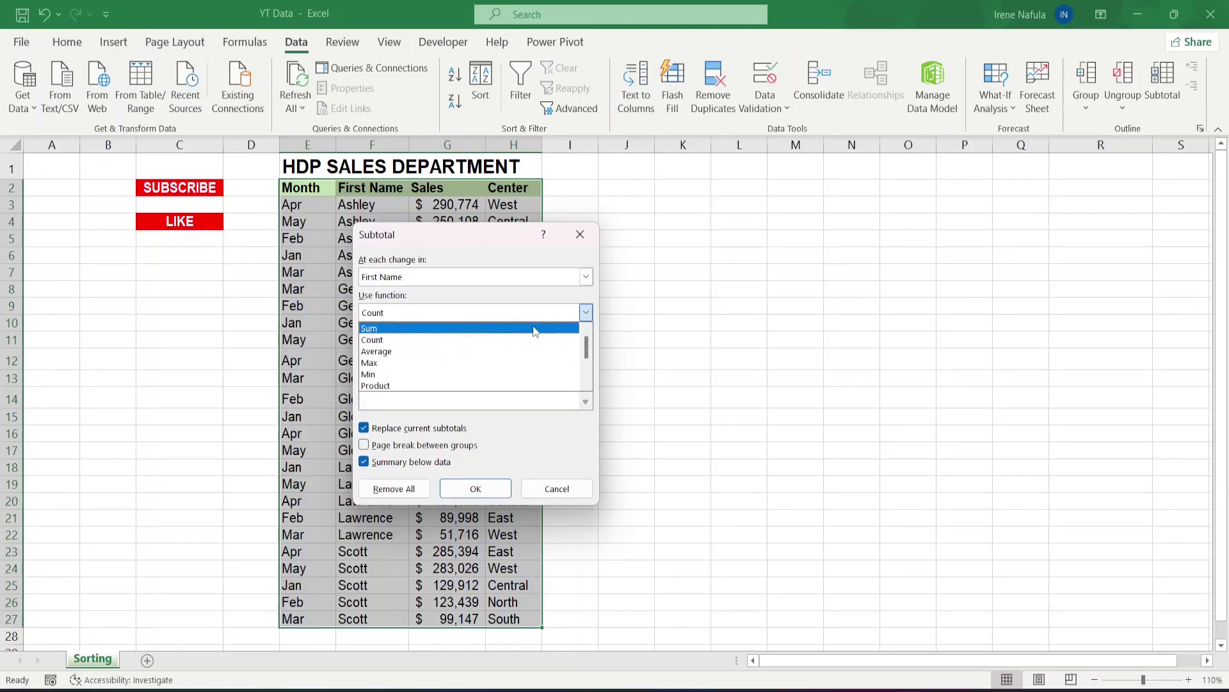
{"action": "left_click", "coordinate": [535, 328]}
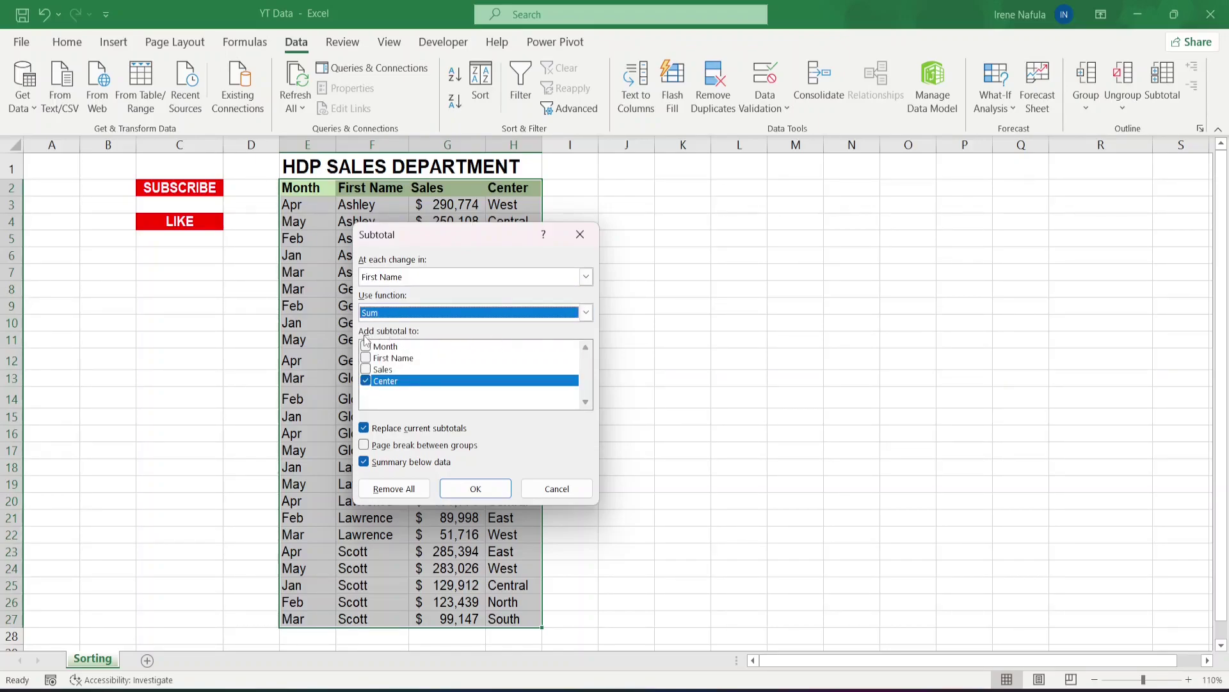
{"action": "left_click", "coordinate": [365, 370]}
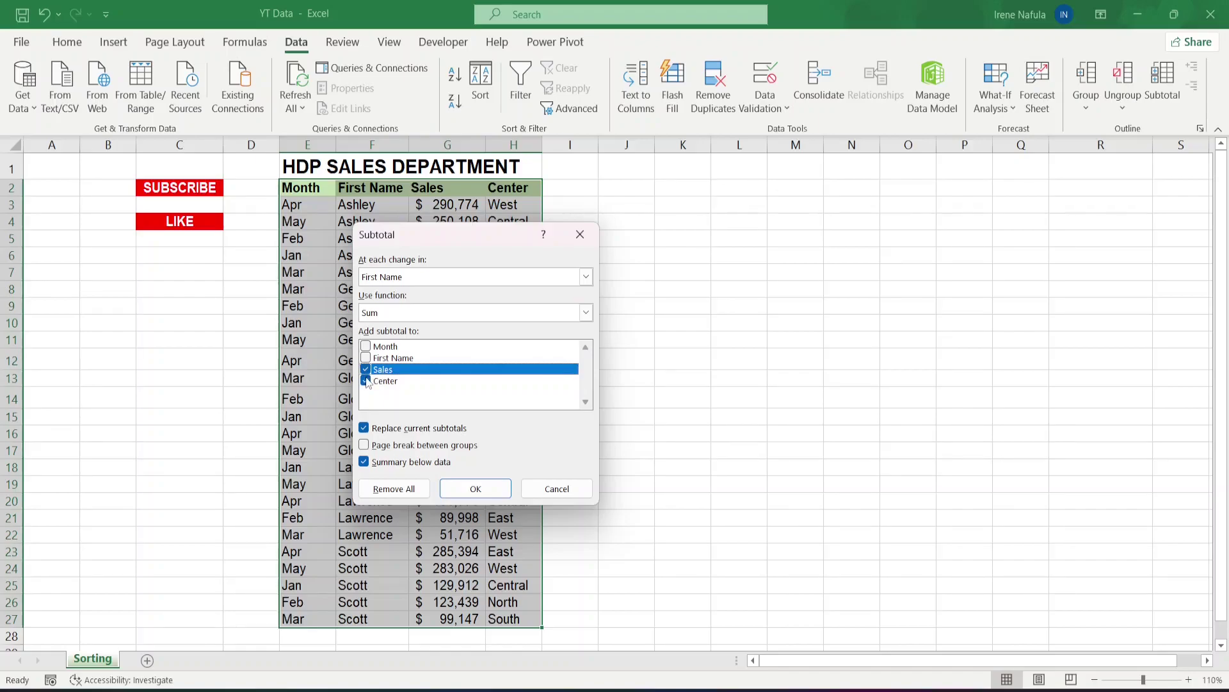
{"action": "left_click", "coordinate": [388, 380]}
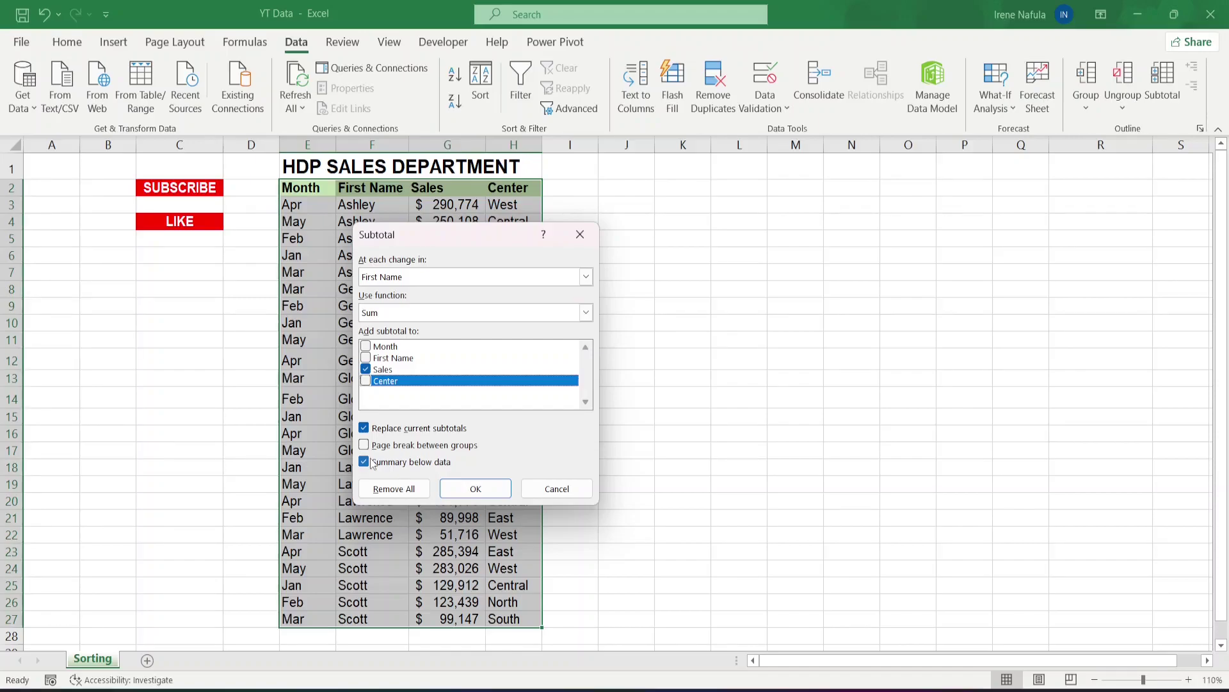
Apply the subtotals and AutoFit columns F and G so the $3,697,644 Grand Total shows.
{"action": "left_click", "coordinate": [475, 489]}
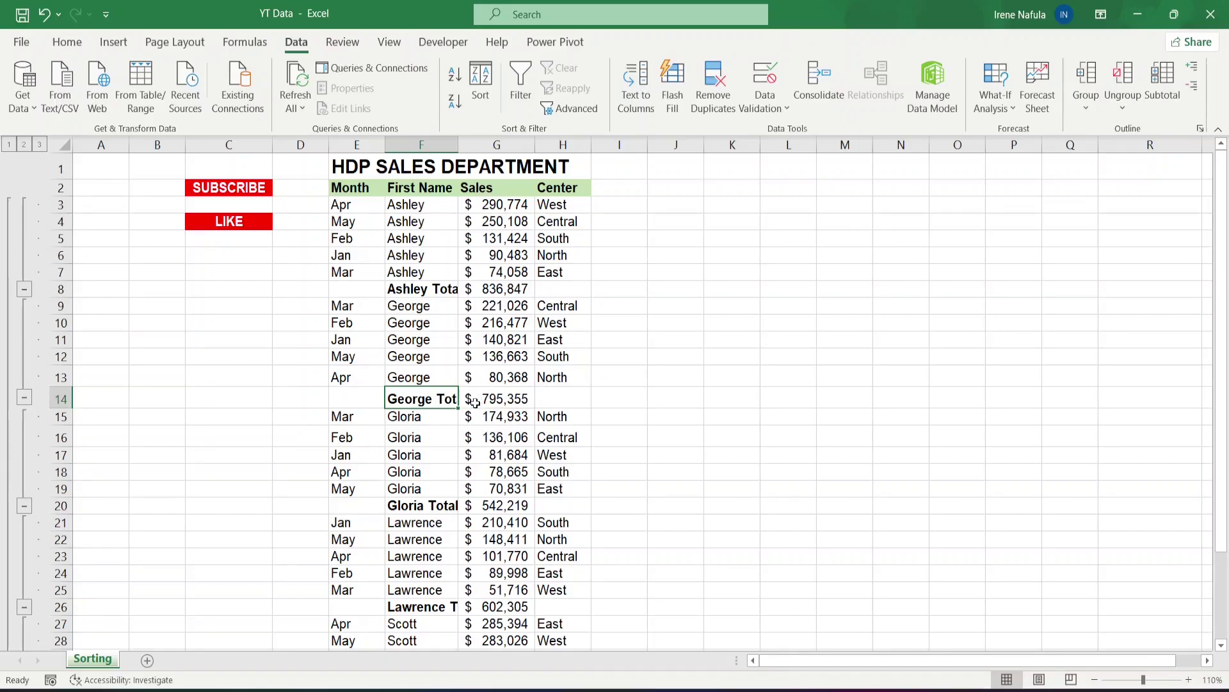
{"action": "double_click", "coordinate": [458, 142]}
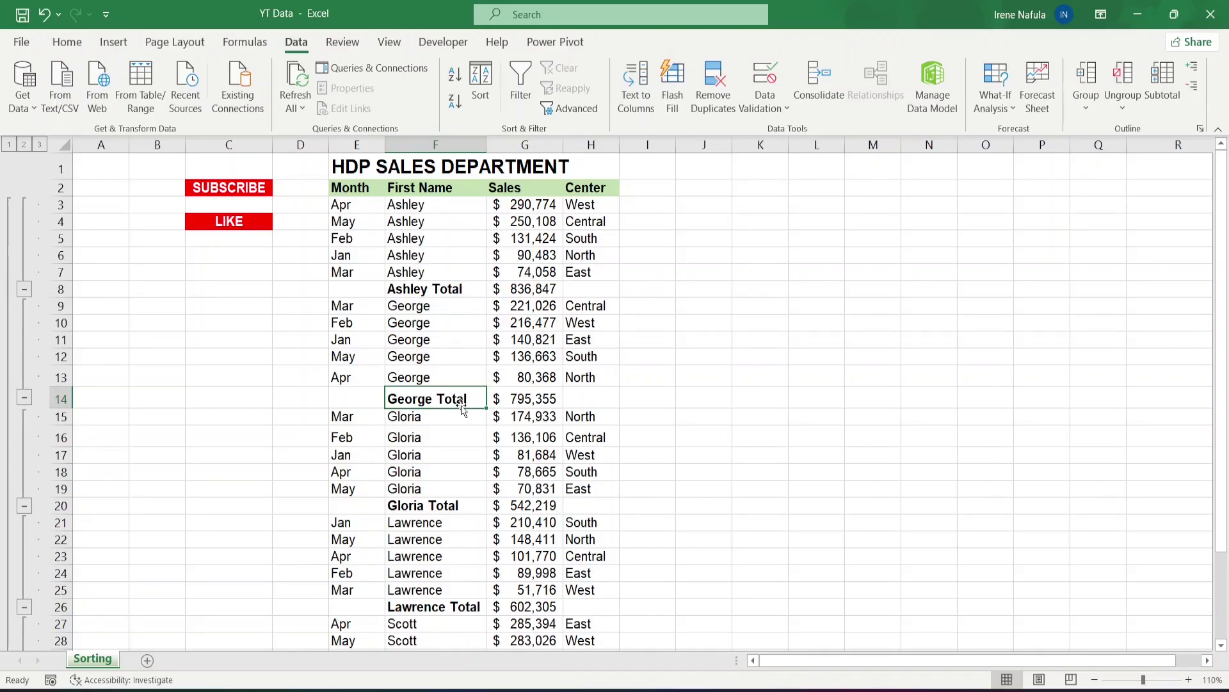
{"action": "scroll", "coordinate": [462, 410], "scroll_direction": "down", "scroll_amount": 2}
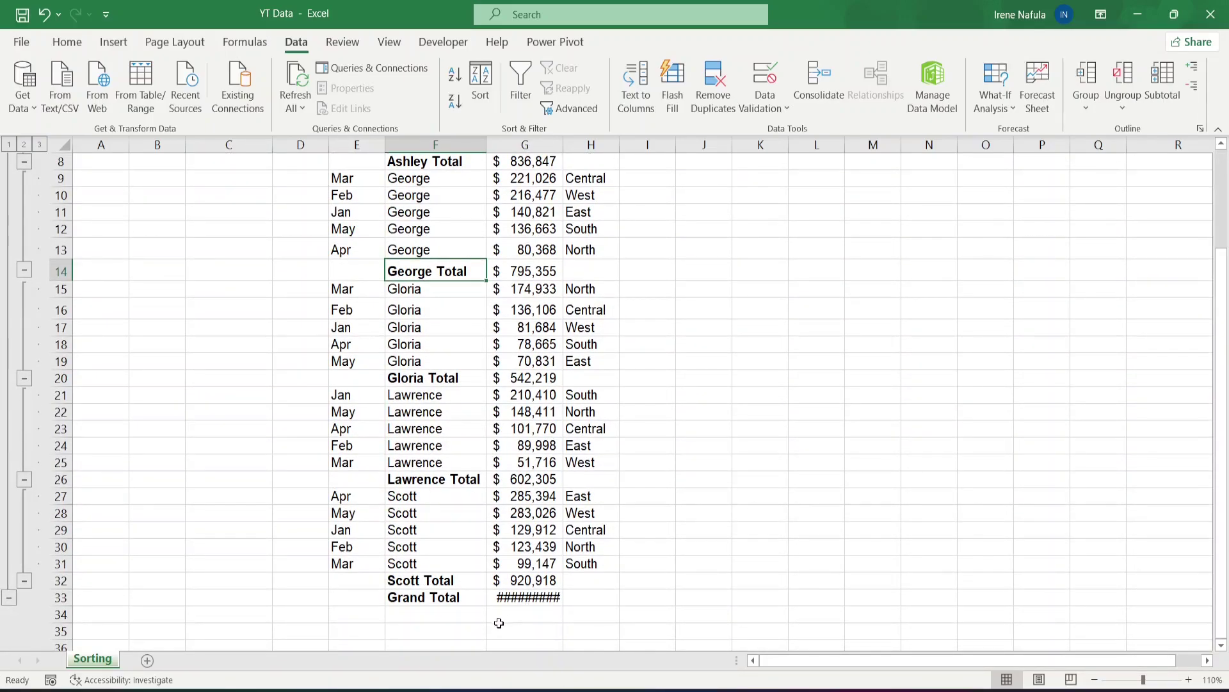
{"action": "double_click", "coordinate": [563, 143]}
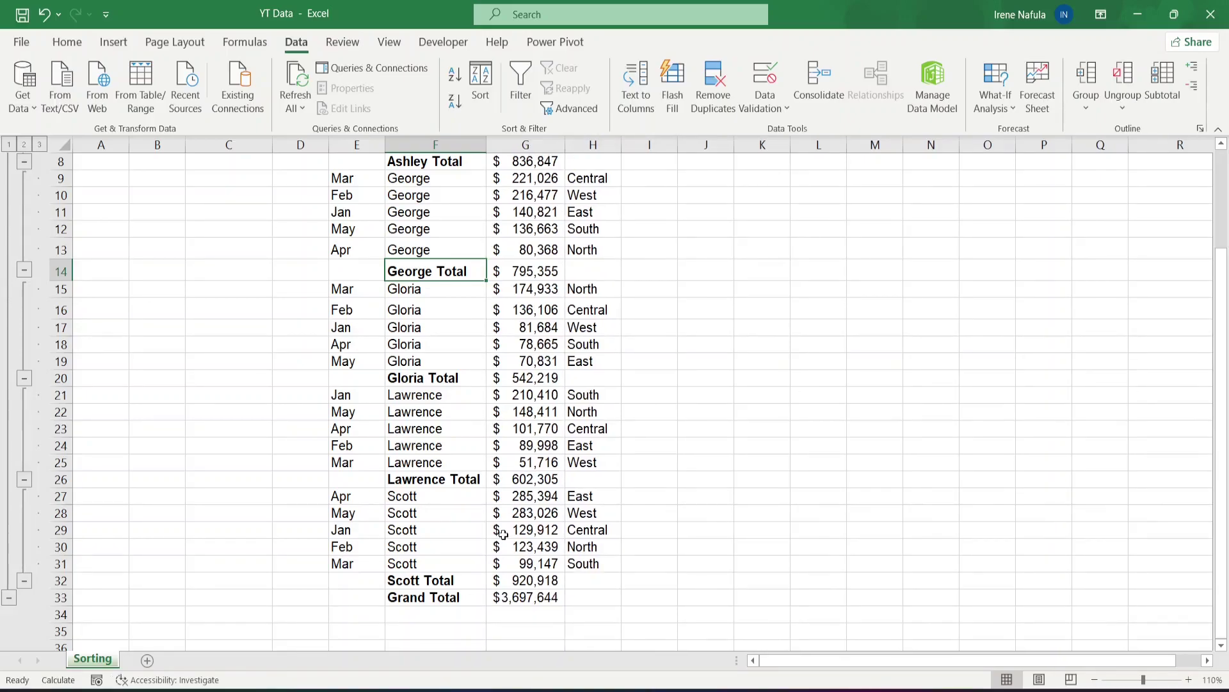
Select the Ashley Total label and its 836,847 subtotal amount.
{"action": "scroll", "coordinate": [537, 474], "scroll_direction": "up", "scroll_amount": 3}
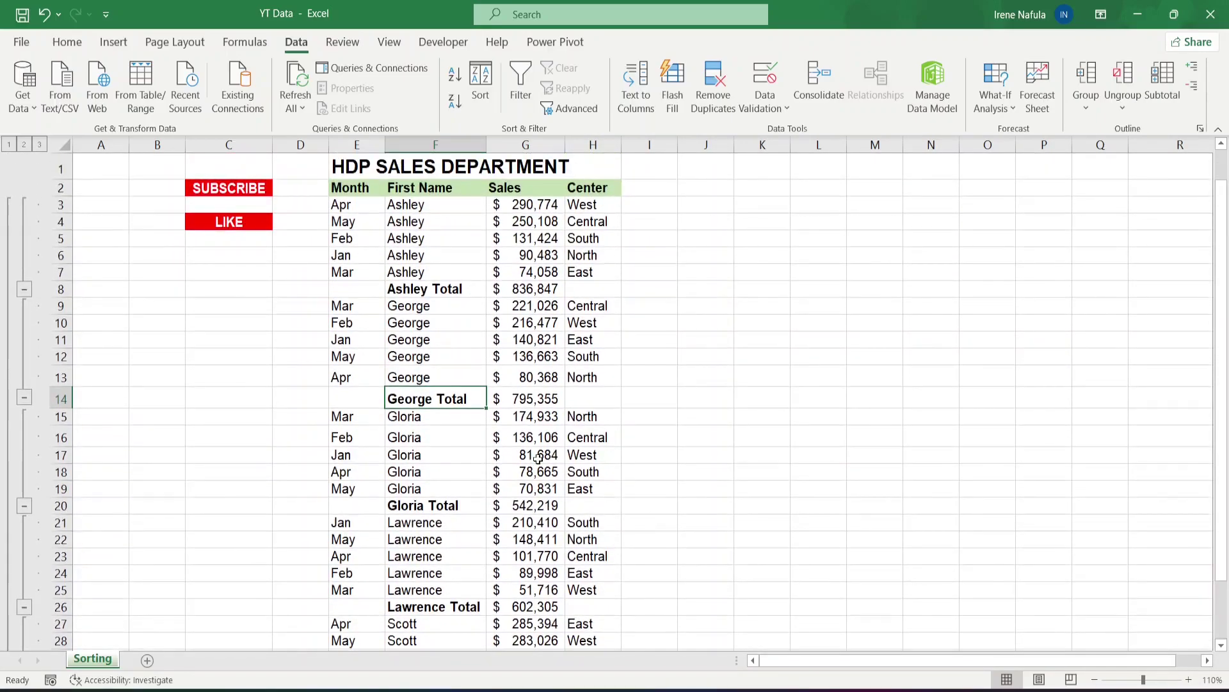
{"action": "left_click", "coordinate": [408, 294]}
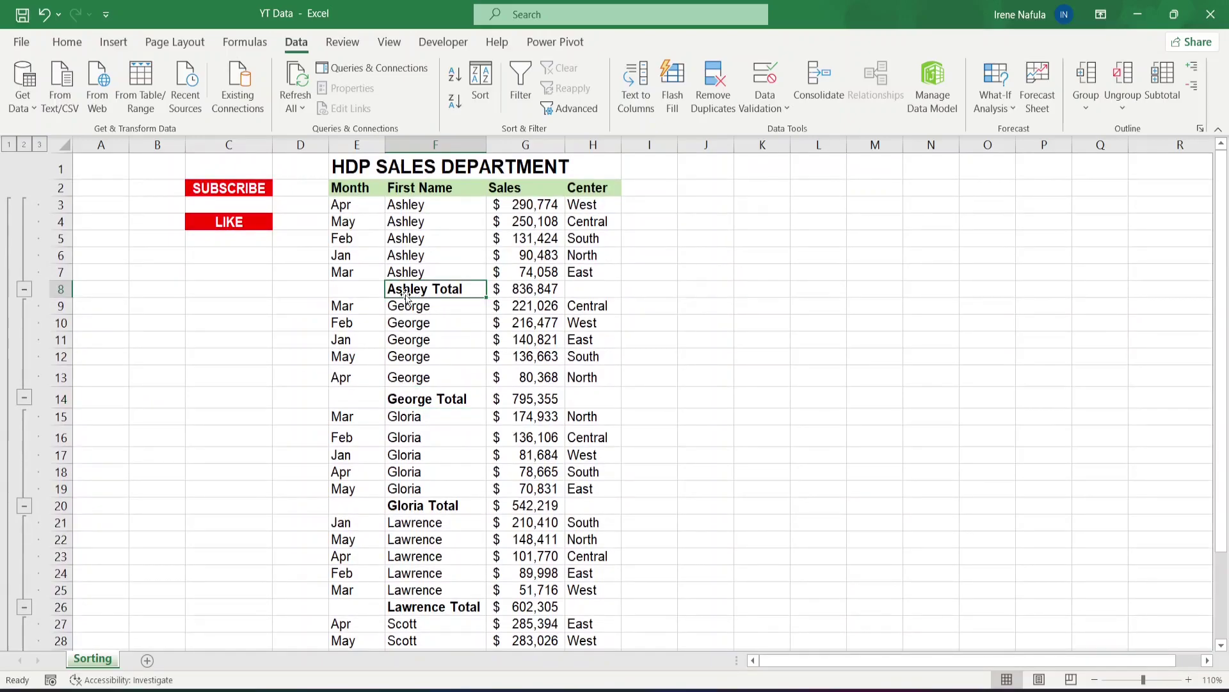
{"action": "left_click", "coordinate": [528, 292]}
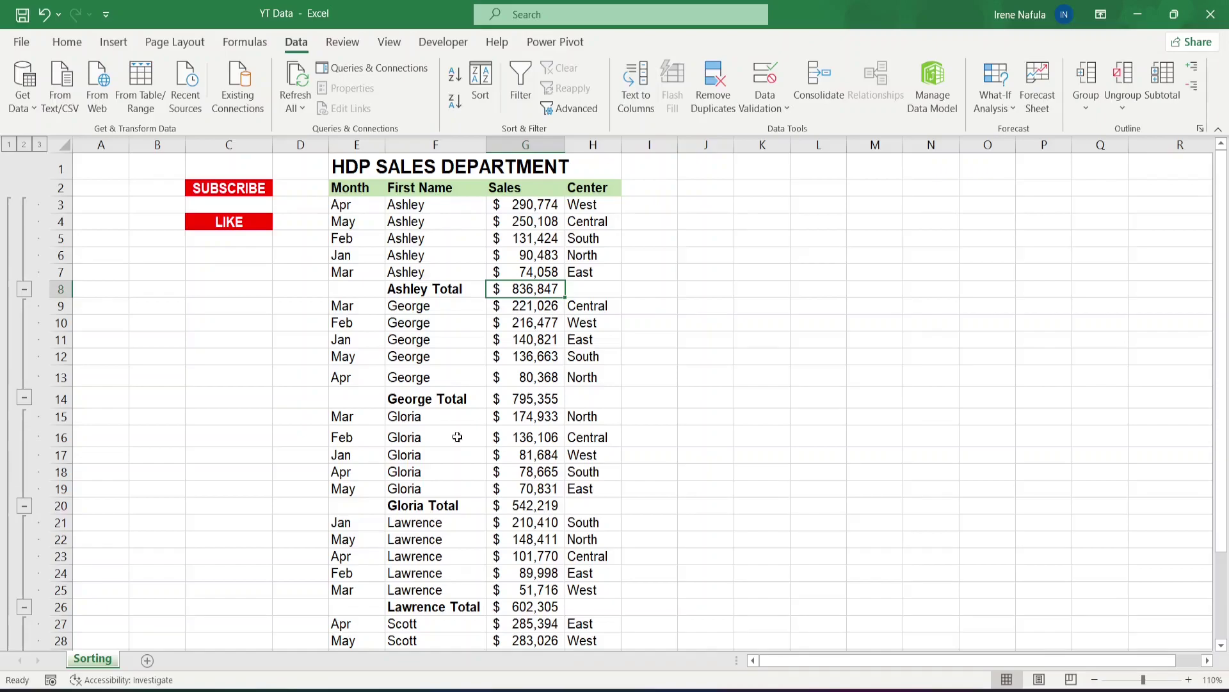